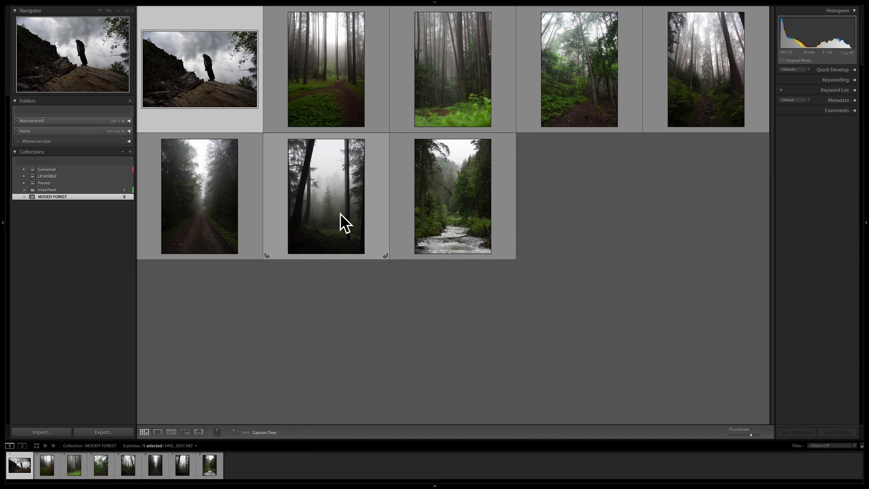
- Select the foggy misty-trees photo and open it in the Develop module
{"action": "left_click", "coordinate": [329, 192]}
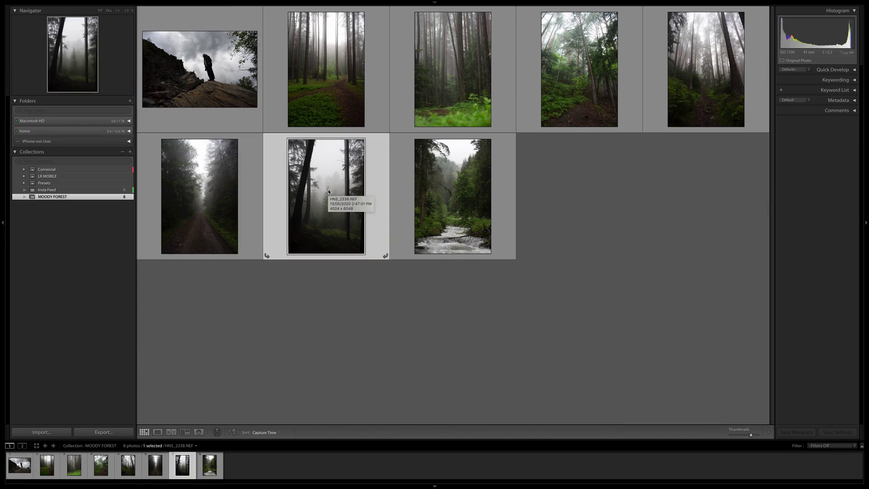
{"action": "key", "text": "d"}
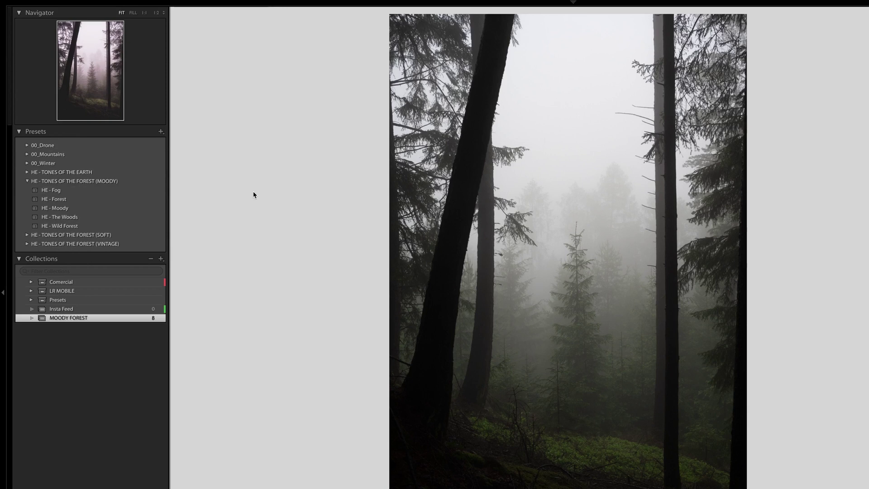
- Apply the HE - Forest preset, then set Shadows +24, Highlights +16, warmer Temp and higher Saturation
{"action": "left_click", "coordinate": [54, 199]}
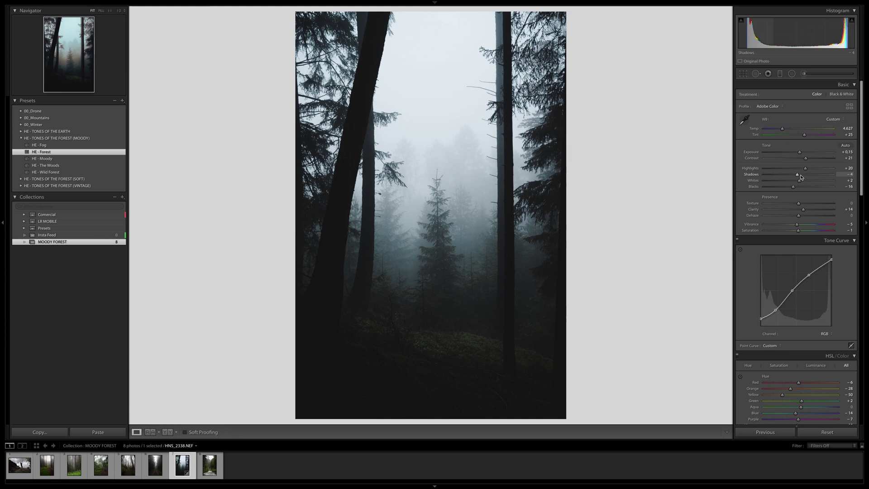
{"action": "left_click_drag", "start_coordinate": [800, 177], "coordinate": [808, 176]}
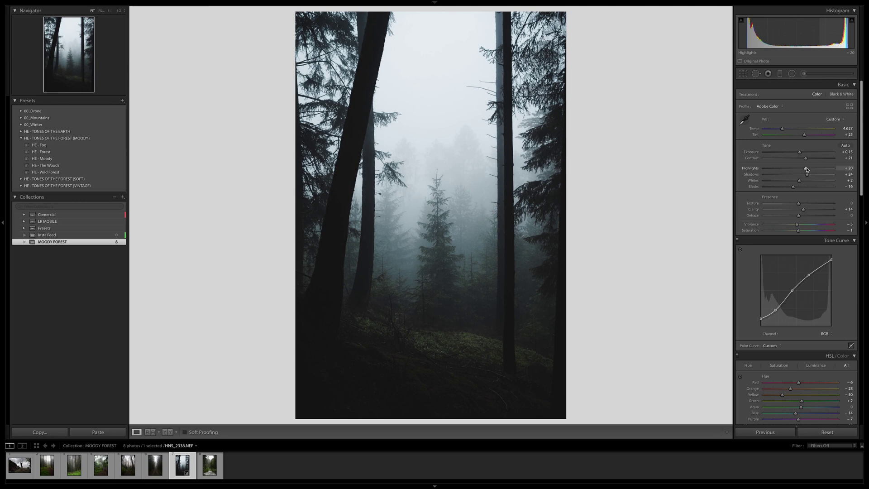
{"action": "left_click_drag", "start_coordinate": [806, 169], "coordinate": [804, 169]}
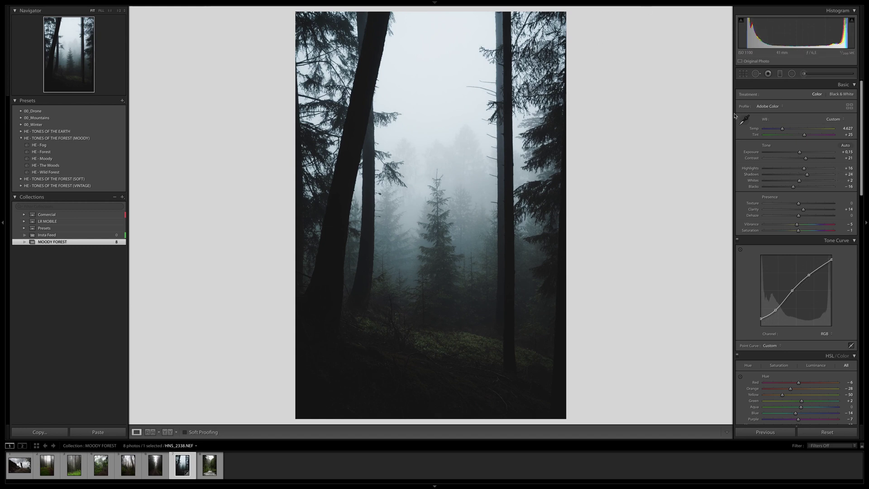
{"action": "left_click_drag", "start_coordinate": [782, 128], "coordinate": [785, 130]}
{"action": "left_click_drag", "start_coordinate": [798, 231], "coordinate": [811, 231]}
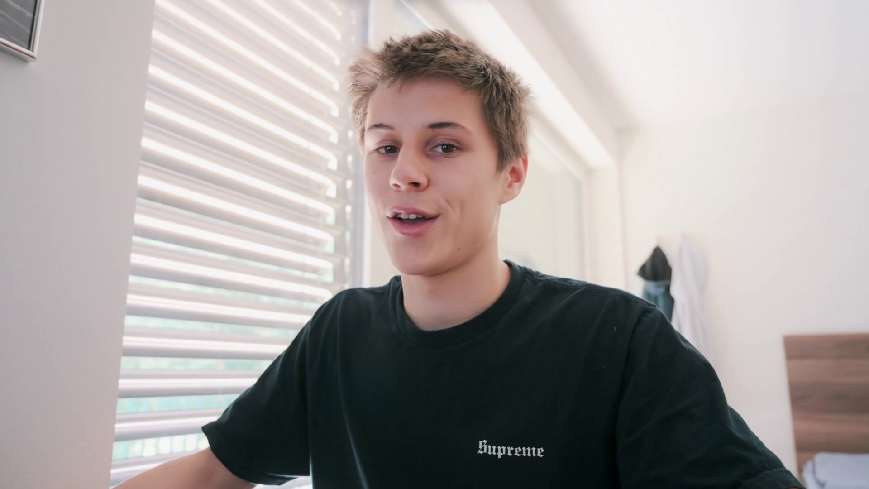
- Undo the last saturation change so Saturation returns to +27
{"action": "key", "text": "ctrl+z"}
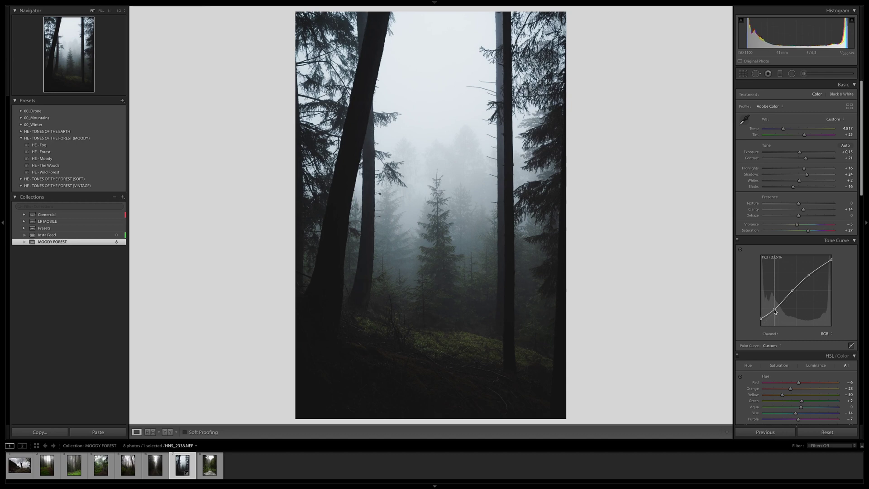
- Nudge the lower tone-curve point, then set Blacks to +36 and Shadows to −4
{"action": "left_click_drag", "start_coordinate": [774, 311], "coordinate": [774, 310]}
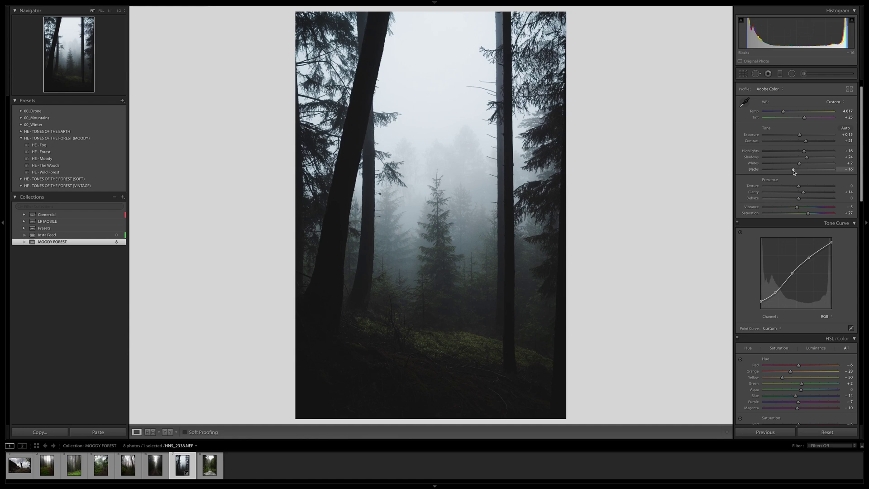
{"action": "left_click_drag", "start_coordinate": [793, 171], "coordinate": [816, 172]}
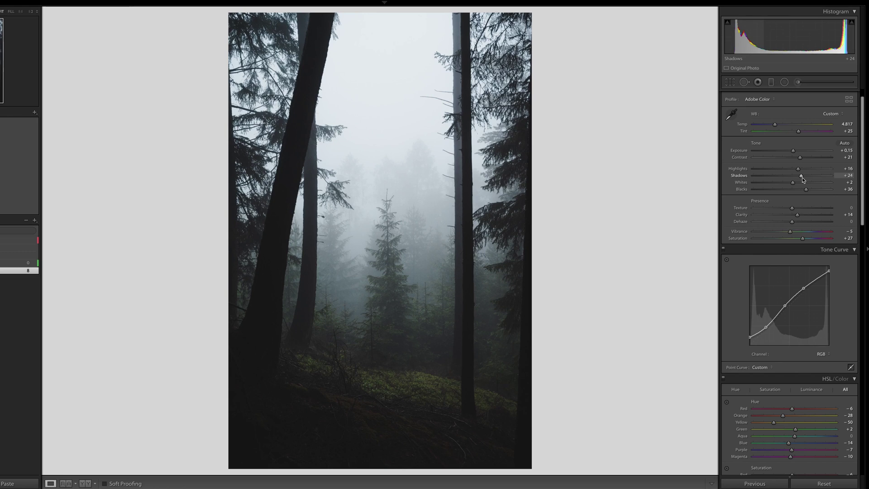
{"action": "left_click_drag", "start_coordinate": [802, 177], "coordinate": [790, 177]}
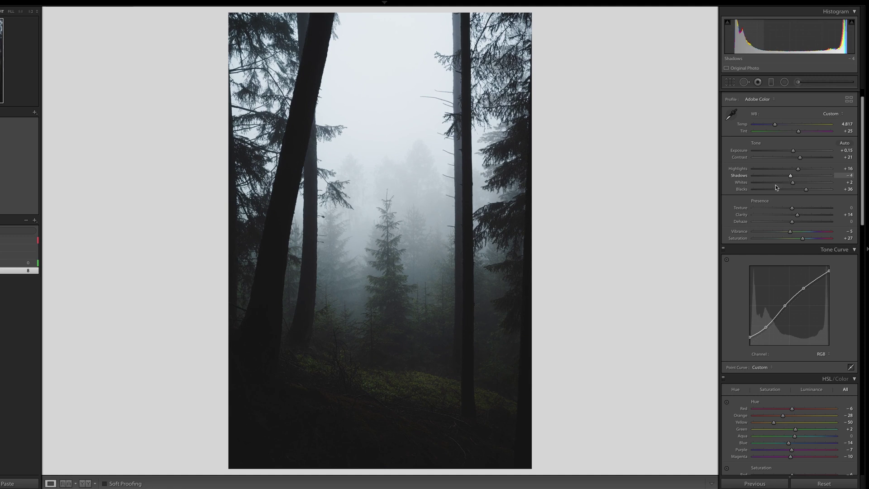
{"action": "left_click", "coordinate": [84, 483]}
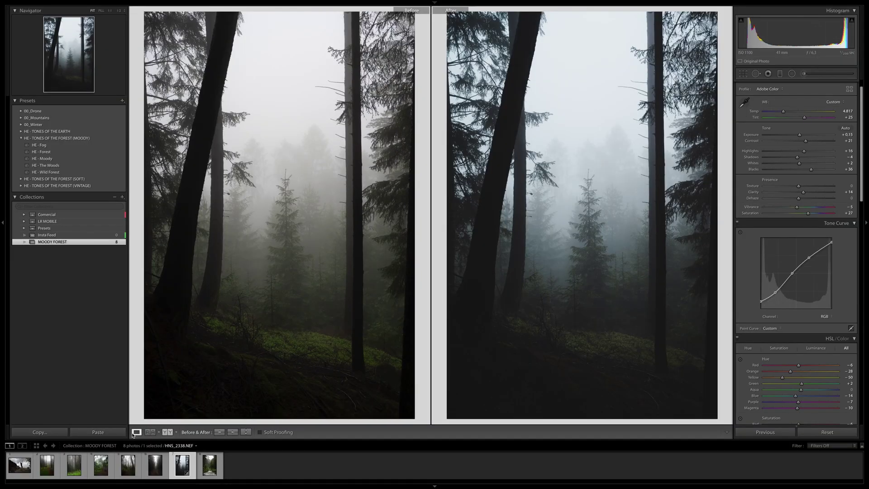
{"action": "left_click", "coordinate": [136, 432]}
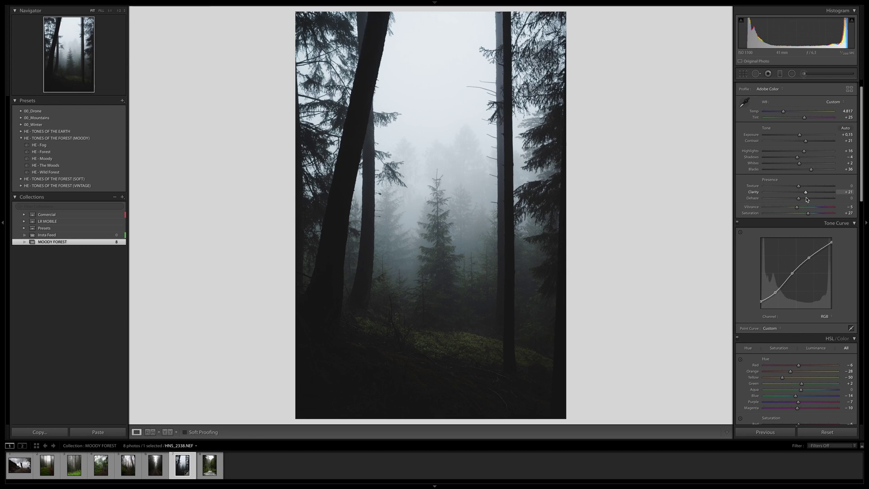
- Drop Clarity to −26, then bring it back up to settle at +16
{"action": "left_click_drag", "start_coordinate": [807, 199], "coordinate": [790, 201]}
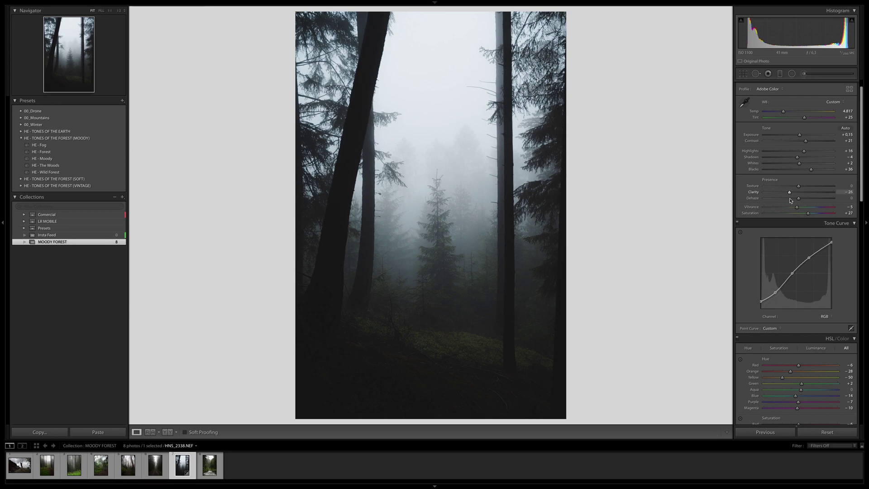
{"action": "left_click_drag", "start_coordinate": [790, 200], "coordinate": [805, 198]}
- In HSL, set Blue saturation +31, Green saturation −13 and Green luminance +77
{"action": "scroll", "coordinate": [805, 200], "scroll_direction": "down", "scroll_amount": 5}
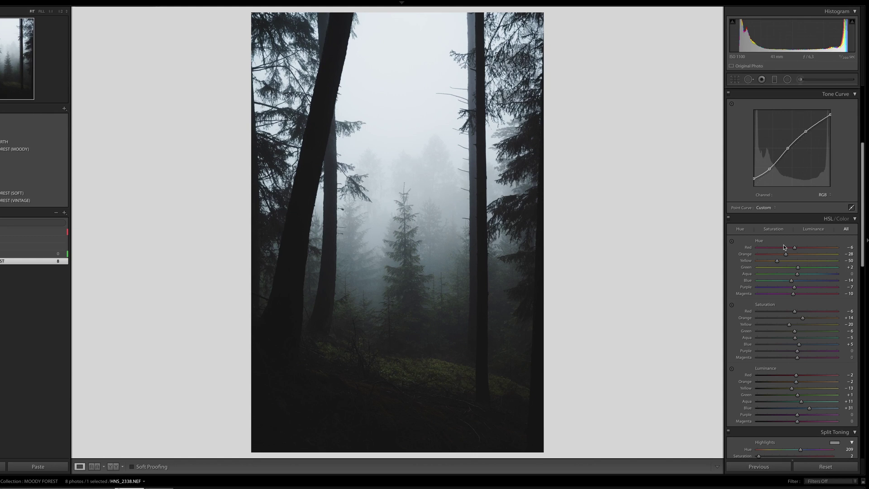
{"action": "scroll", "coordinate": [787, 272], "scroll_direction": "down", "scroll_amount": 1}
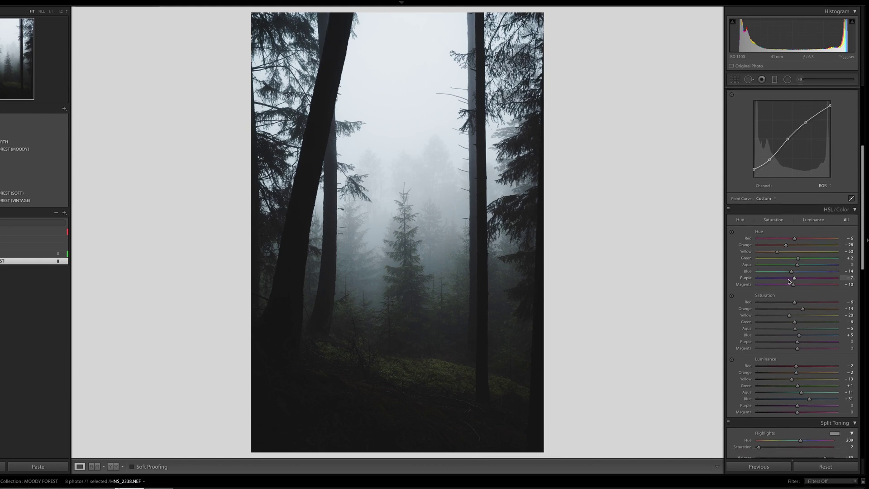
{"action": "scroll", "coordinate": [788, 281], "scroll_direction": "down", "scroll_amount": 1}
{"action": "scroll", "coordinate": [790, 346], "scroll_direction": "down", "scroll_amount": 1}
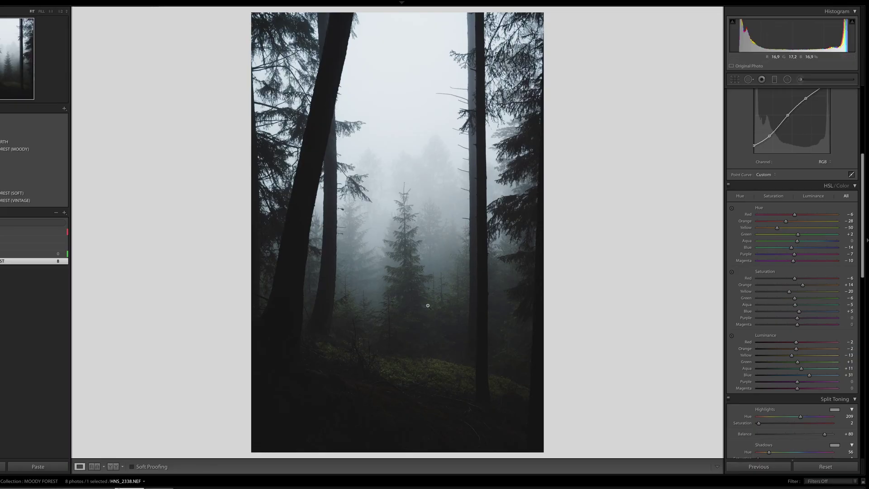
{"action": "left_click_drag", "start_coordinate": [798, 311], "coordinate": [811, 313]}
{"action": "left_click_drag", "start_coordinate": [795, 300], "coordinate": [792, 300]}
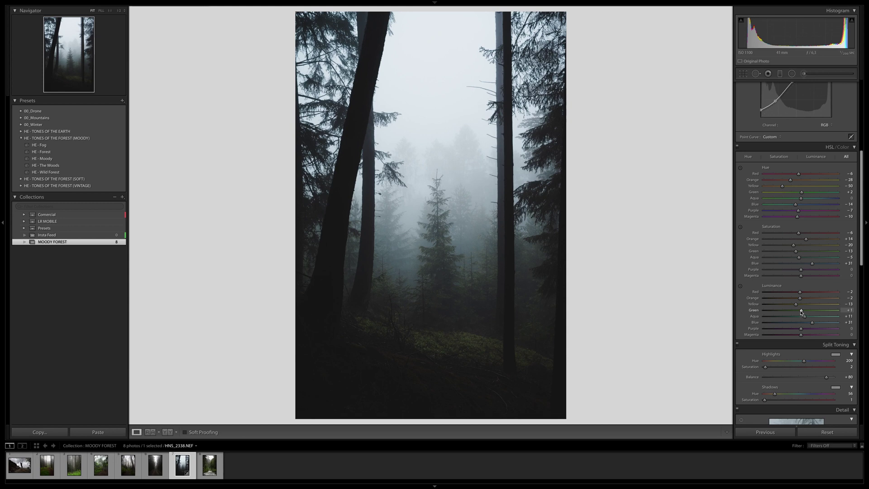
{"action": "left_click_drag", "start_coordinate": [801, 312], "coordinate": [832, 313]}
{"action": "scroll", "coordinate": [800, 330], "scroll_direction": "down", "scroll_amount": 1}
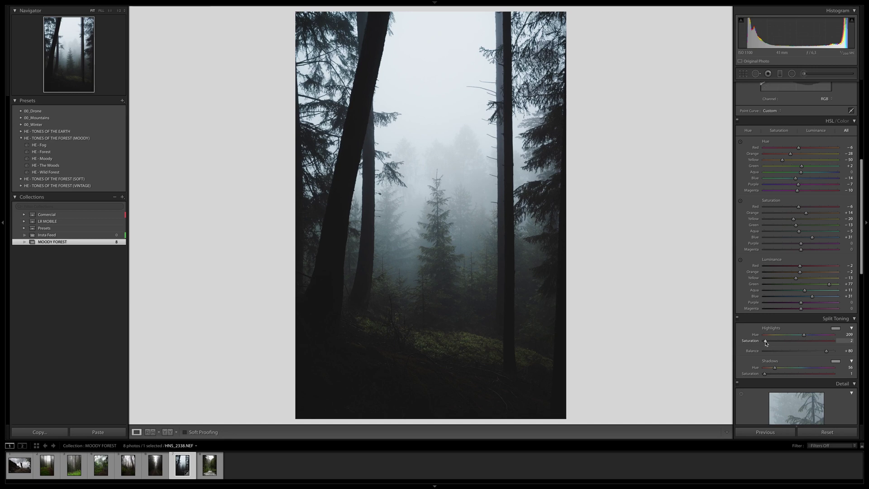
{"action": "left_click_drag", "start_coordinate": [766, 342], "coordinate": [766, 343]}
{"action": "scroll", "coordinate": [805, 339], "scroll_direction": "down", "scroll_amount": 1}
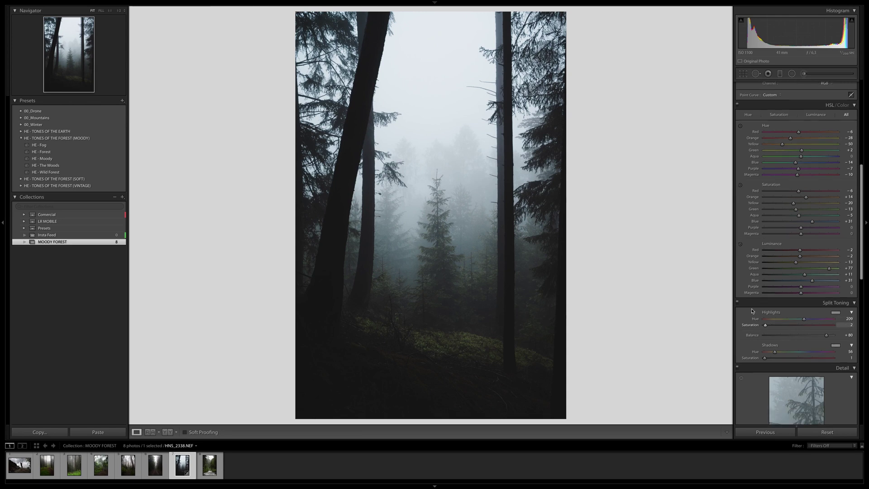
{"action": "scroll", "coordinate": [793, 370], "scroll_direction": "down", "scroll_amount": 6}
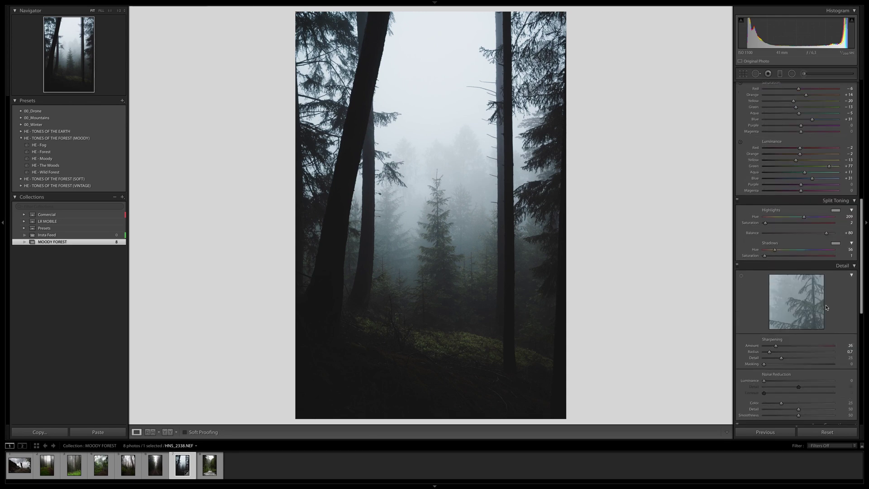
{"action": "scroll", "coordinate": [785, 296], "scroll_direction": "down", "scroll_amount": 1}
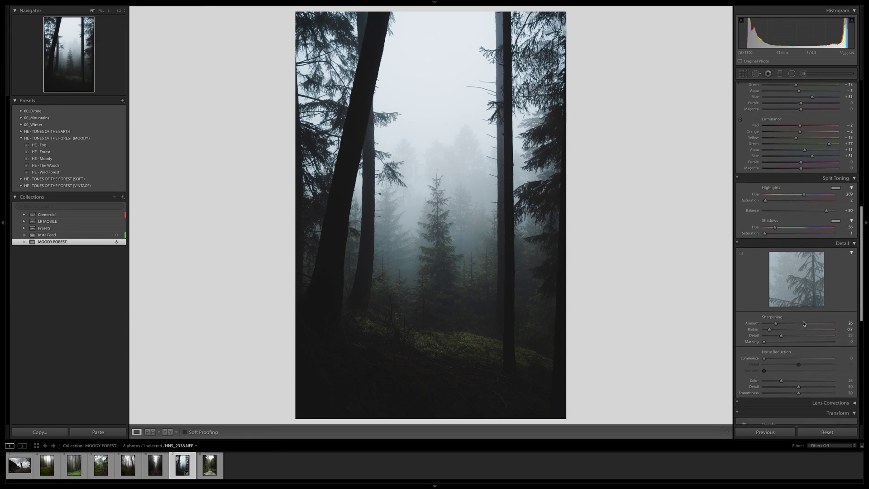
{"action": "scroll", "coordinate": [796, 312], "scroll_direction": "down", "scroll_amount": 5}
{"action": "scroll", "coordinate": [804, 325], "scroll_direction": "down", "scroll_amount": 7}
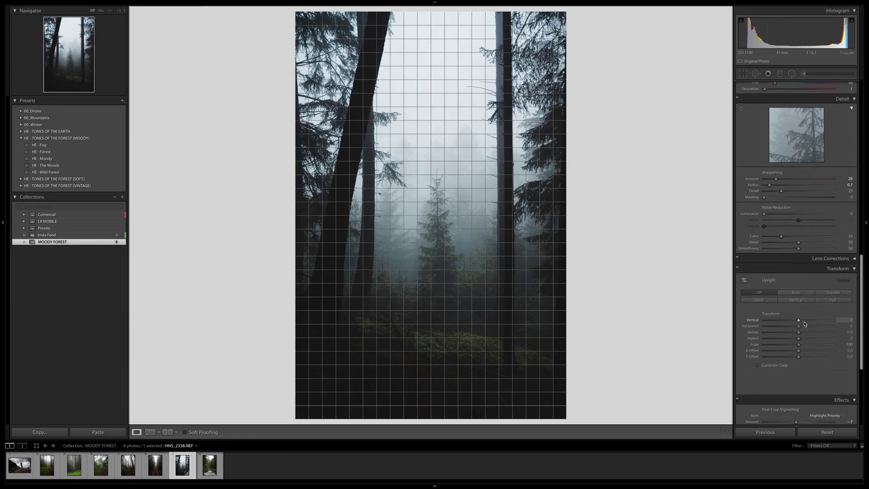
- Collapse the Transform panel so the Effects and Calibration panels show
{"action": "left_click", "coordinate": [854, 202]}
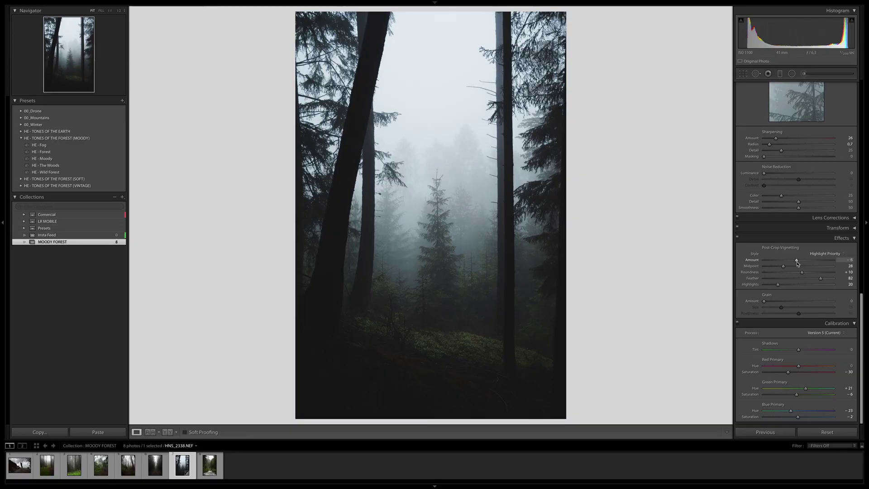
- Set the Post-Crop Vignetting Amount to −9 to darken the corners
{"action": "left_click_drag", "start_coordinate": [795, 264], "coordinate": [796, 264]}
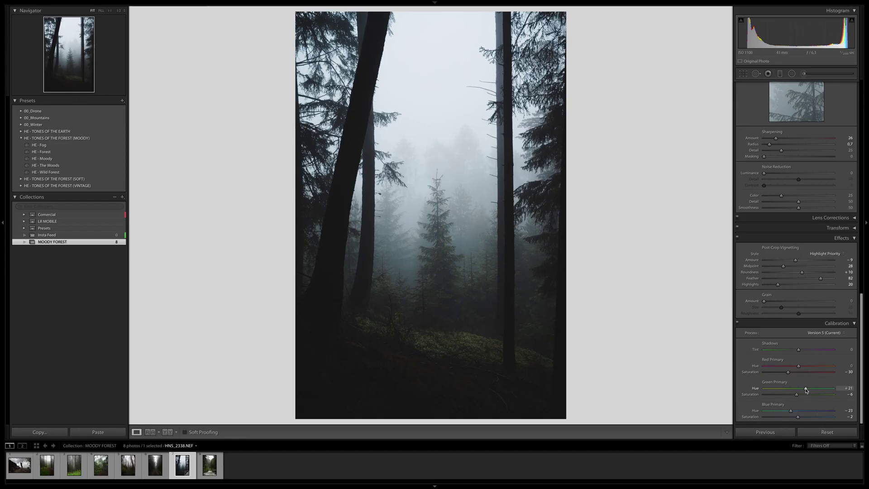
- Sweep the Green Primary Hue back and forth, then set Blue Primary Hue to −30
{"action": "left_click_drag", "start_coordinate": [808, 391], "coordinate": [841, 390]}
{"action": "left_click_drag", "start_coordinate": [841, 390], "coordinate": [814, 395]}
{"action": "left_click_drag", "start_coordinate": [791, 416], "coordinate": [788, 417]}
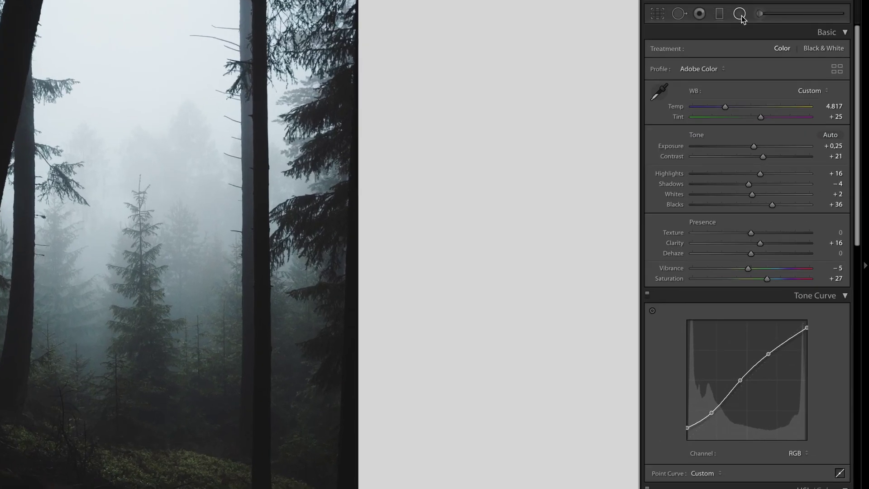
- Draw a radial filter with reset sliders, fitted as an ellipse around the central spruce
{"action": "left_click", "coordinate": [740, 14]}
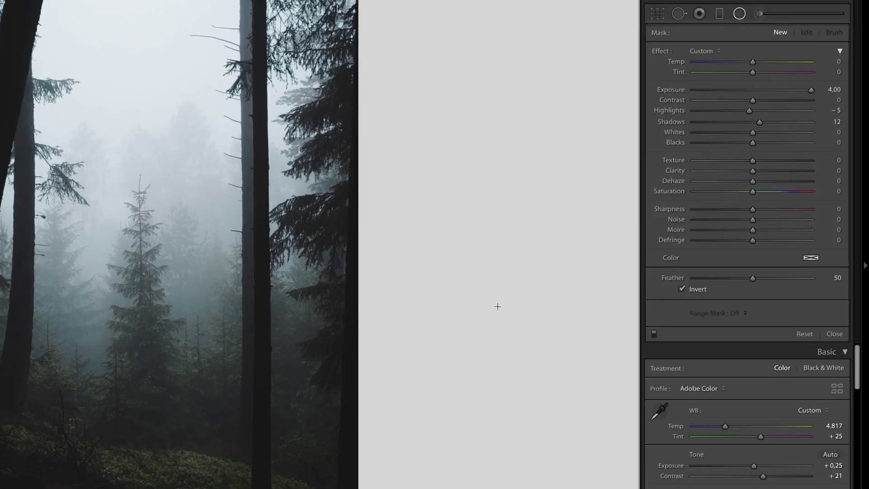
{"action": "key", "text": "alt"}
{"action": "left_click", "coordinate": [661, 53], "text": "alt"}
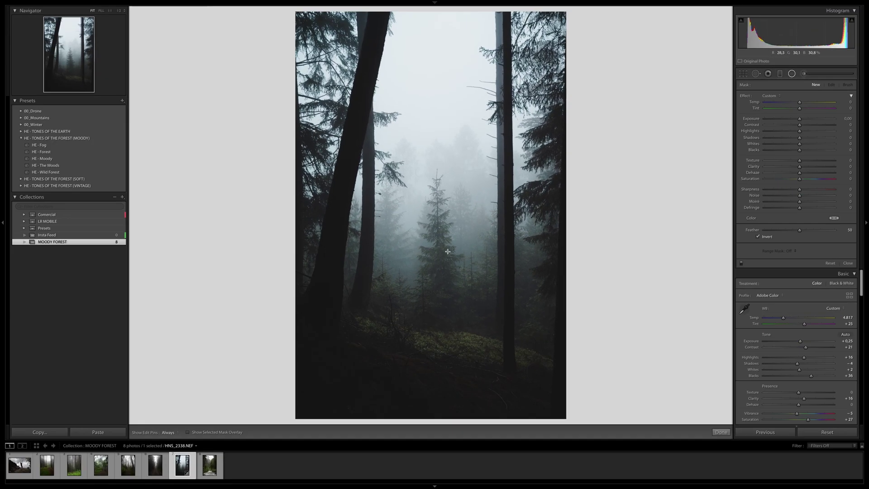
{"action": "left_click_drag", "start_coordinate": [439, 258], "coordinate": [438, 234]}
{"action": "left_click_drag", "start_coordinate": [439, 156], "coordinate": [439, 163]}
{"action": "left_click_drag", "start_coordinate": [441, 230], "coordinate": [440, 230]}
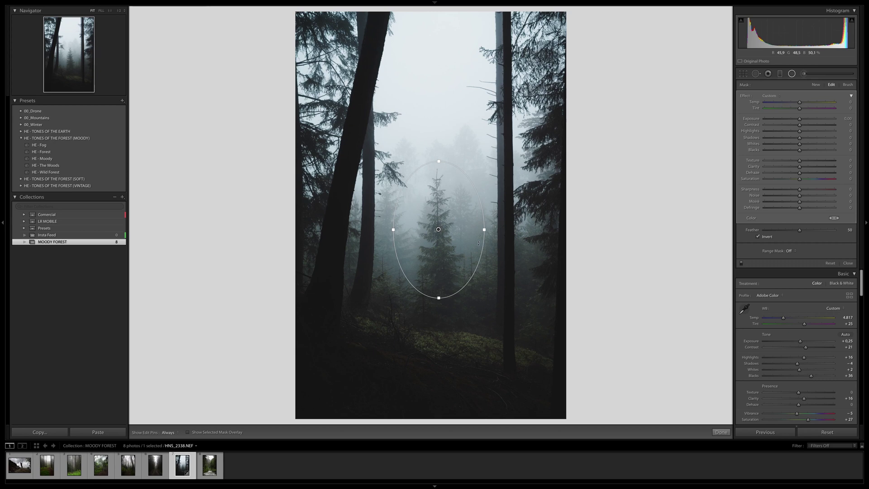
- Set the radial mask to Shadows 11, Blacks −7, Exposure 0.13, inverted, Feather 72, Clarity −21
{"action": "left_click_drag", "start_coordinate": [799, 140], "coordinate": [803, 140]}
{"action": "left_click_drag", "start_coordinate": [799, 151], "coordinate": [798, 152]}
{"action": "left_click_drag", "start_coordinate": [800, 119], "coordinate": [800, 120]}
{"action": "left_click", "coordinate": [758, 236]}
{"action": "left_click_drag", "start_coordinate": [799, 230], "coordinate": [817, 232]}
{"action": "mouse_move", "coordinate": [800, 170]}
{"action": "left_mouse_down"}
{"action": "mouse_move", "coordinate": [772, 175]}
{"action": "mouse_move", "coordinate": [792, 174]}
{"action": "left_mouse_up"}
{"action": "left_click", "coordinate": [792, 73]}
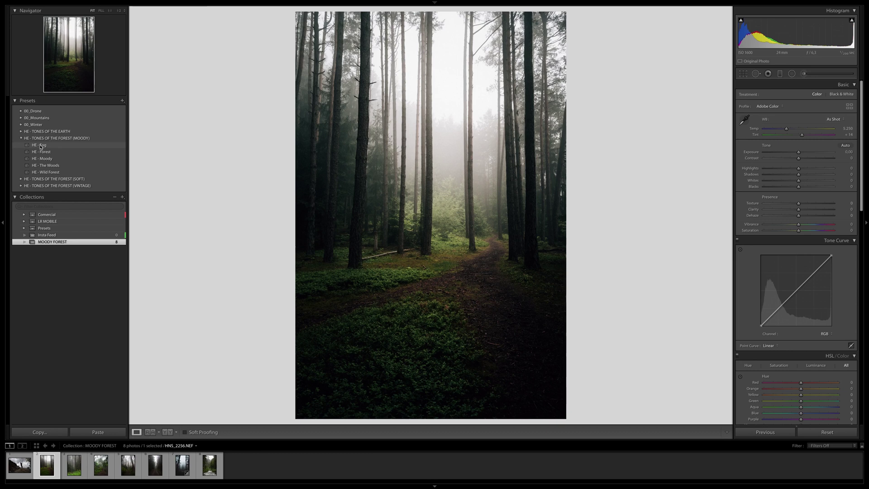
- Apply the HE - Fog preset, then cool the white balance to Temp 4519, Tint -17
{"action": "left_click", "coordinate": [40, 145]}
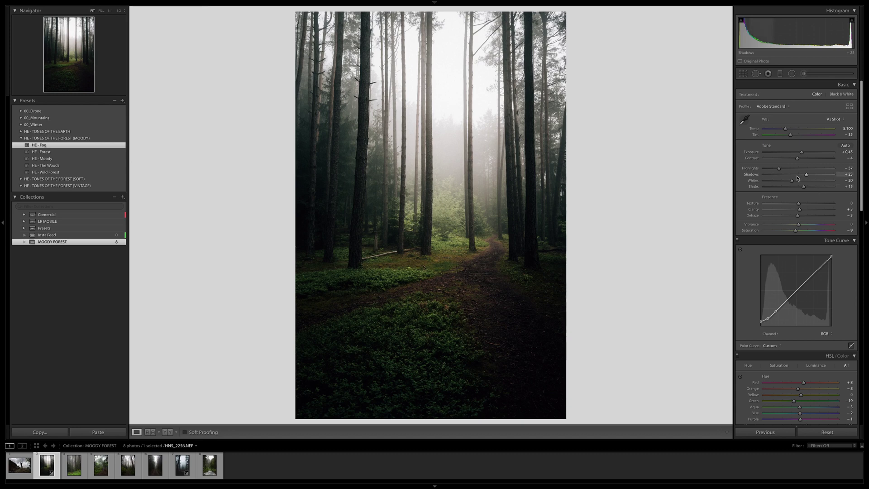
{"action": "left_click_drag", "start_coordinate": [785, 128], "coordinate": [784, 133]}
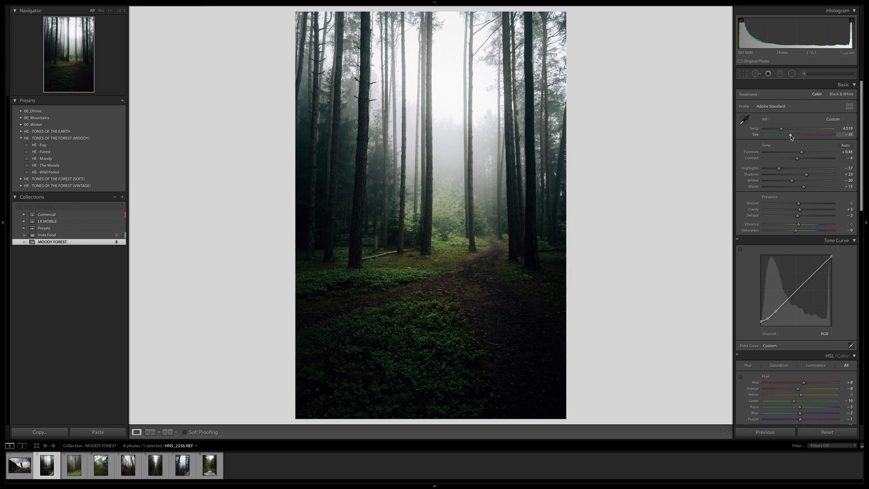
{"action": "left_click_drag", "start_coordinate": [791, 137], "coordinate": [794, 137]}
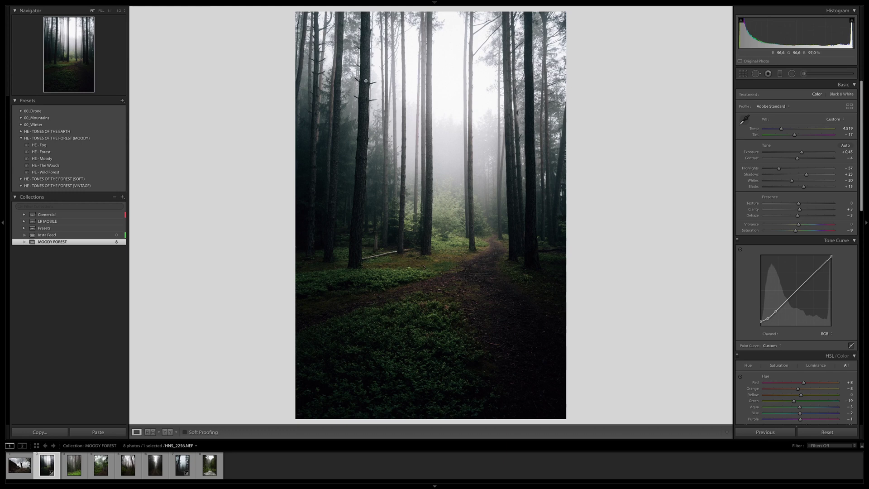
- Set Highlights to -48, Shadows to +38 and Blacks to +26
{"action": "left_click_drag", "start_coordinate": [776, 173], "coordinate": [782, 172]}
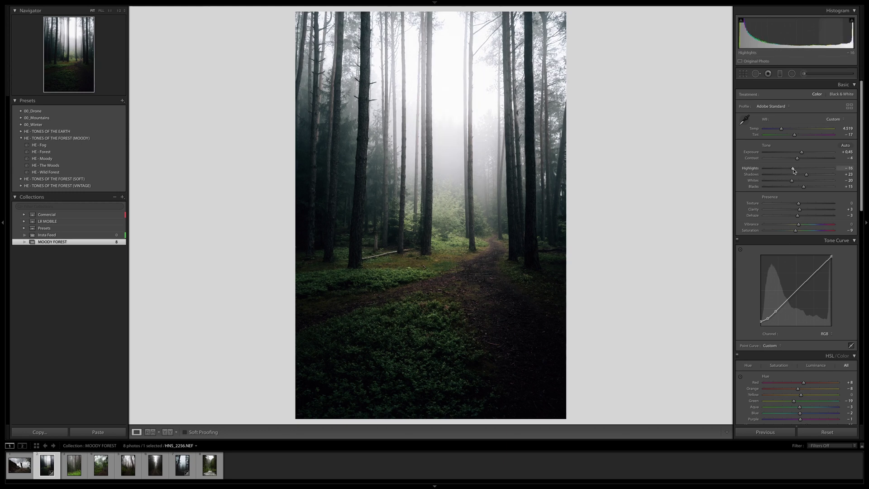
{"action": "left_click_drag", "start_coordinate": [785, 171], "coordinate": [782, 170]}
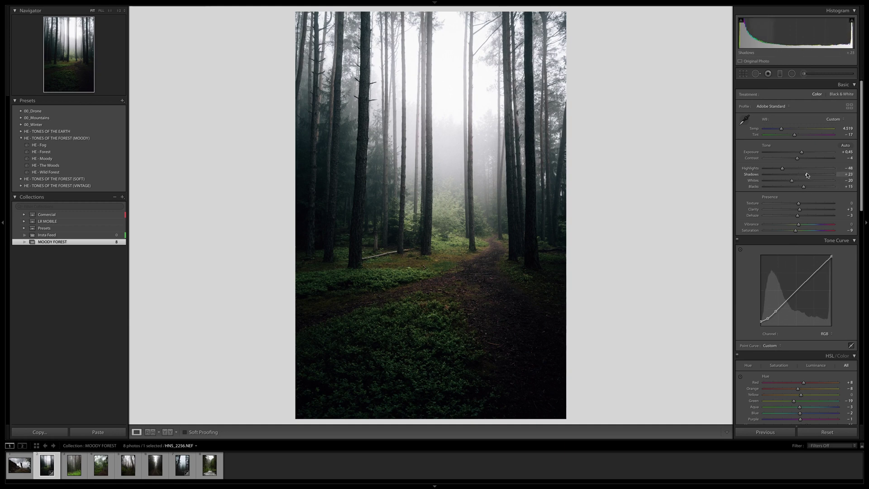
{"action": "left_click_drag", "start_coordinate": [807, 174], "coordinate": [811, 174]}
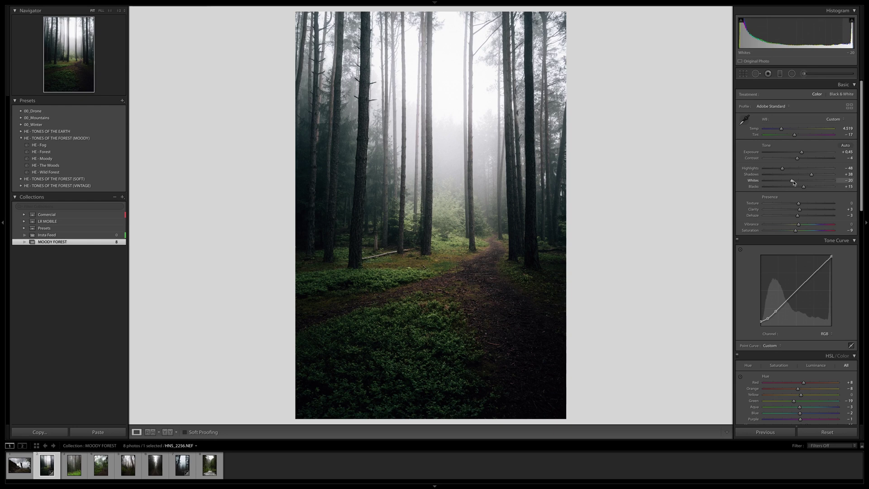
{"action": "left_click_drag", "start_coordinate": [804, 187], "coordinate": [808, 188]}
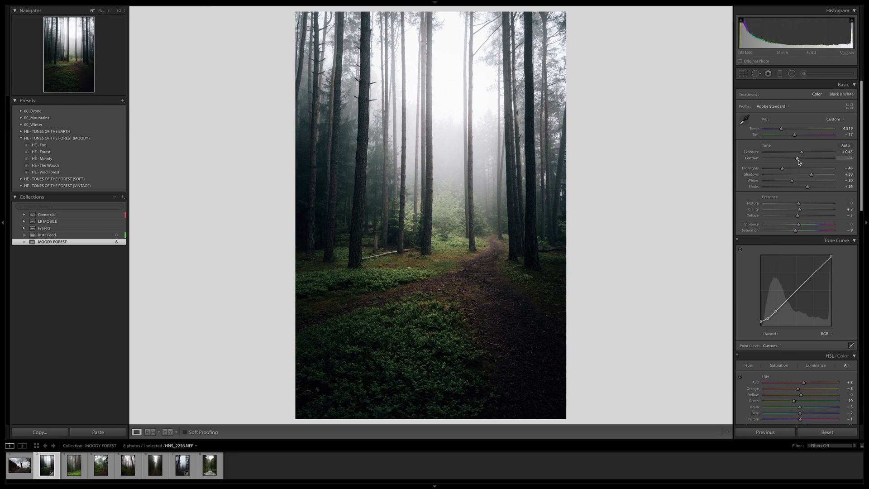
- Lower Contrast to -15 and settle Clarity at -10
{"action": "left_click_drag", "start_coordinate": [798, 160], "coordinate": [792, 158]}
{"action": "left_click_drag", "start_coordinate": [799, 209], "coordinate": [809, 209]}
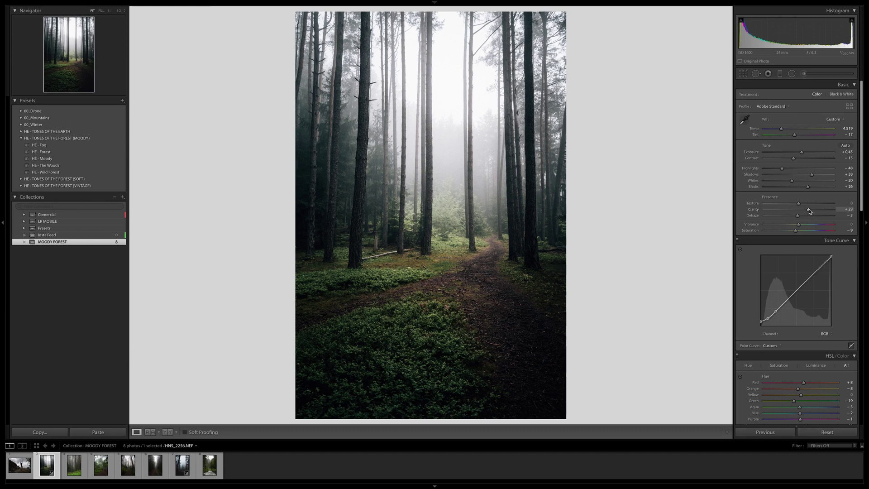
{"action": "left_click_drag", "start_coordinate": [808, 211], "coordinate": [796, 214]}
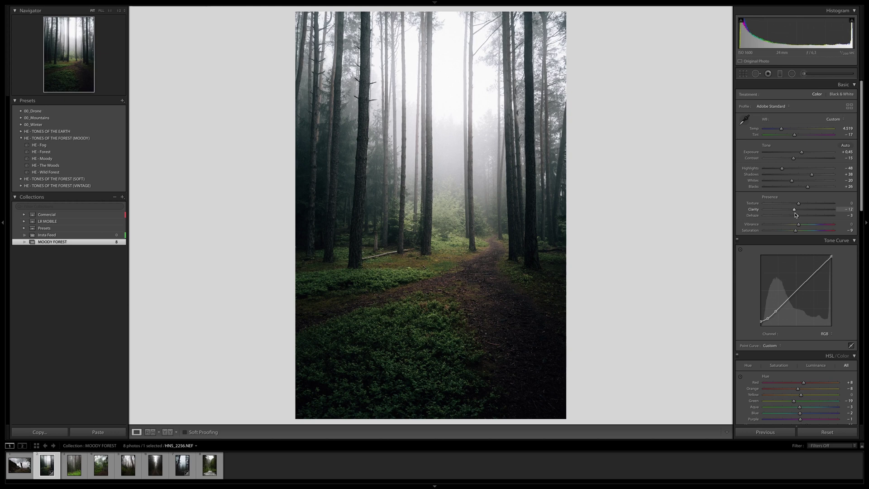
{"action": "left_click_drag", "start_coordinate": [796, 215], "coordinate": [796, 214]}
{"action": "scroll", "coordinate": [796, 215], "scroll_direction": "down", "scroll_amount": 1}
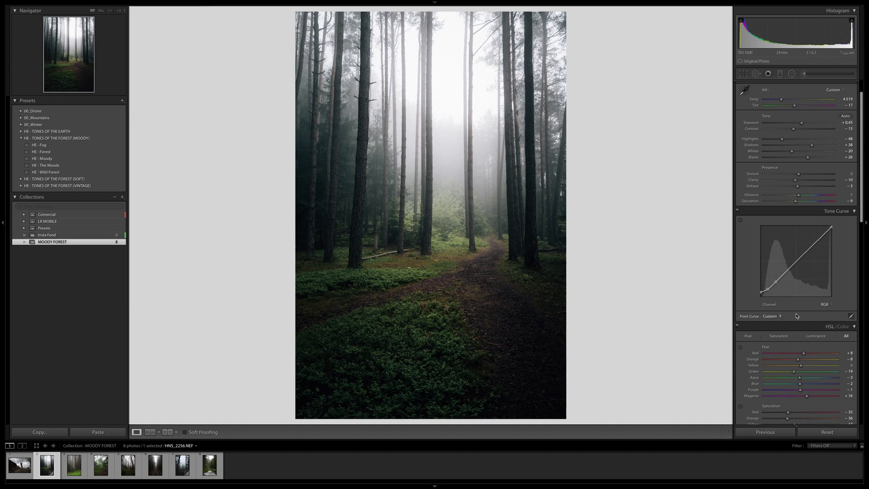
- Add a midtone point on the tone curve and raise it slightly
{"action": "left_click", "coordinate": [795, 262]}
{"action": "left_click_drag", "start_coordinate": [797, 262], "coordinate": [795, 263]}
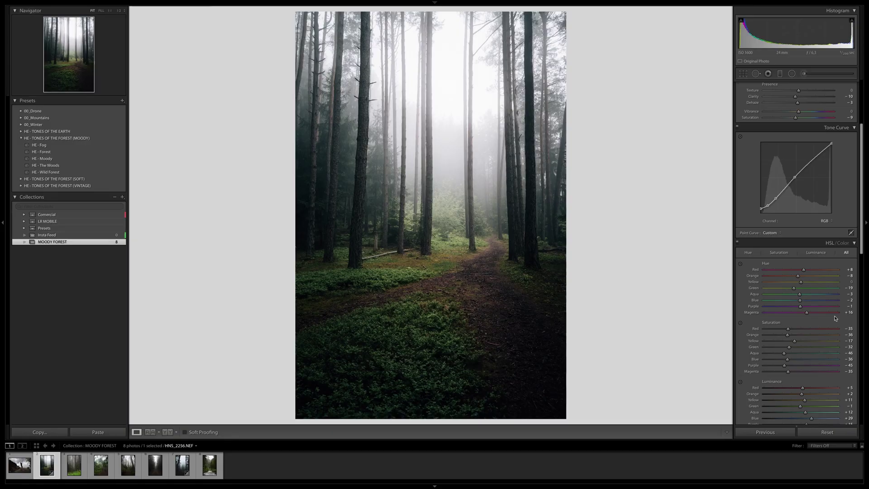
{"action": "scroll", "coordinate": [825, 216], "scroll_direction": "down", "scroll_amount": 3}
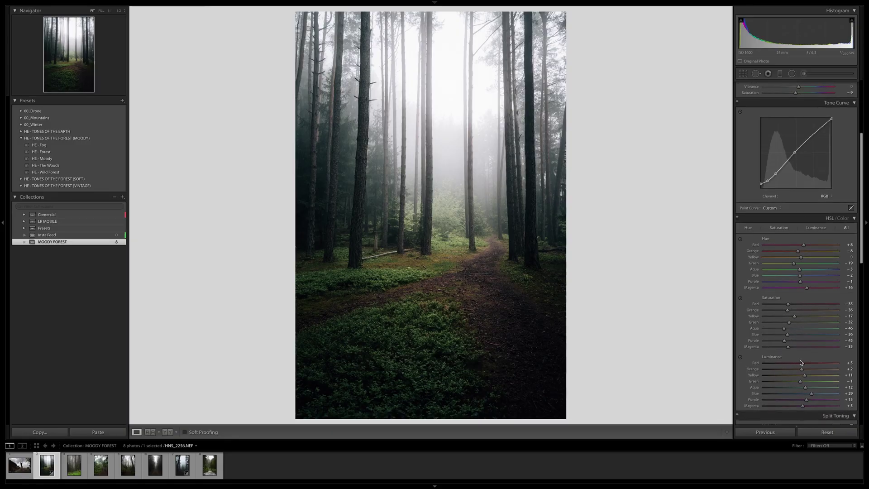
{"action": "scroll", "coordinate": [800, 362], "scroll_direction": "down", "scroll_amount": 1}
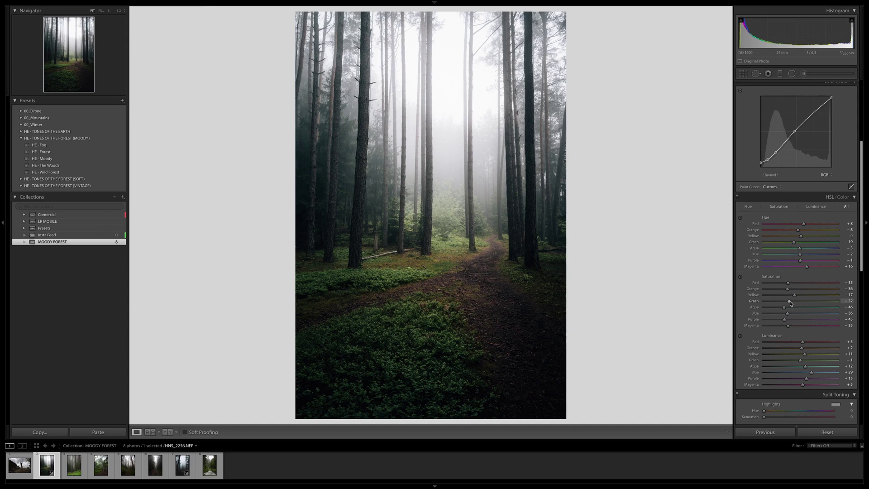
- In HSL, set Green Saturation to -46 and Green Luminance to +18
{"action": "left_click_drag", "start_coordinate": [790, 303], "coordinate": [784, 304]}
{"action": "scroll", "coordinate": [784, 303], "scroll_direction": "down", "scroll_amount": 1}
{"action": "left_click_drag", "start_coordinate": [800, 345], "coordinate": [807, 347]}
{"action": "scroll", "coordinate": [749, 348], "scroll_direction": "down", "scroll_amount": 4}
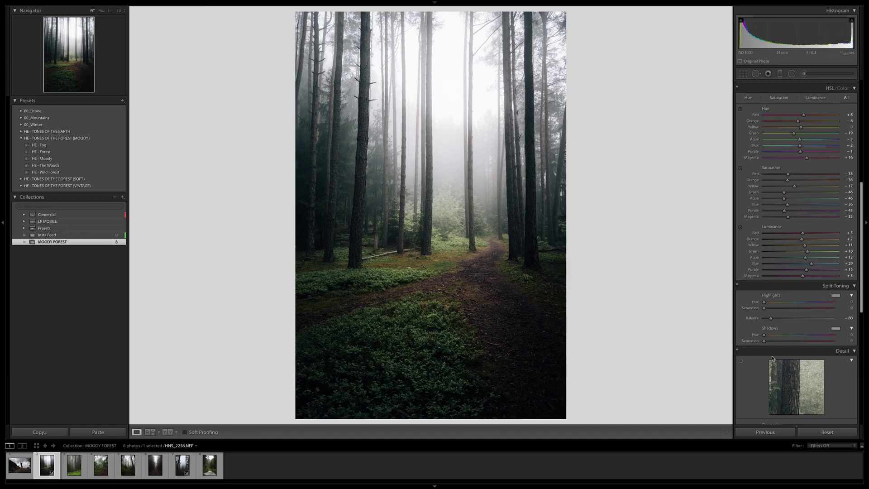
- Split-tone highlights to hue 221, saturation 30, and shadows to hue 58, saturation 4
{"action": "key", "text": "alt"}
{"action": "scroll", "coordinate": [765, 308], "scroll_direction": "up", "scroll_amount": 1}
{"action": "left_click_drag", "start_coordinate": [765, 316], "coordinate": [787, 326]}
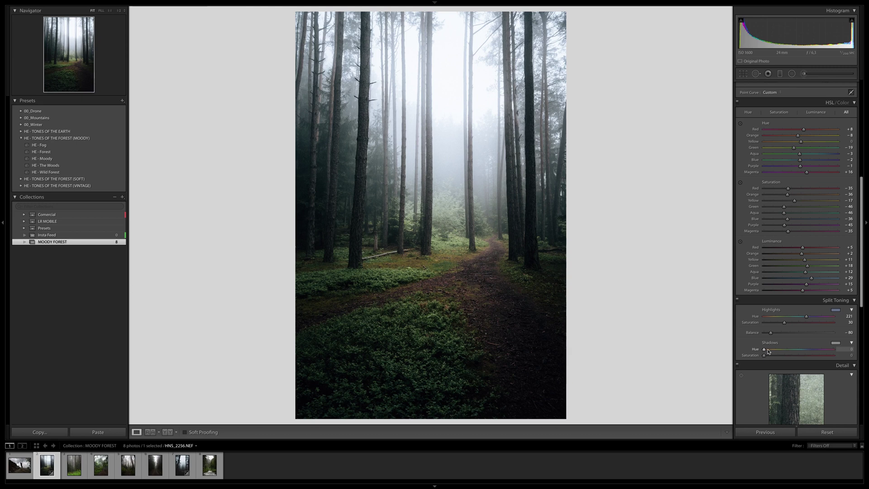
{"action": "key", "text": "alt"}
{"action": "mouse_move", "coordinate": [764, 350]}
{"action": "left_mouse_down"}
{"action": "mouse_move", "coordinate": [775, 351]}
{"action": "mouse_move", "coordinate": [767, 357]}
{"action": "left_mouse_up"}
{"action": "scroll", "coordinate": [758, 369], "scroll_direction": "down", "scroll_amount": 3}
{"action": "scroll", "coordinate": [759, 369], "scroll_direction": "down", "scroll_amount": 8}
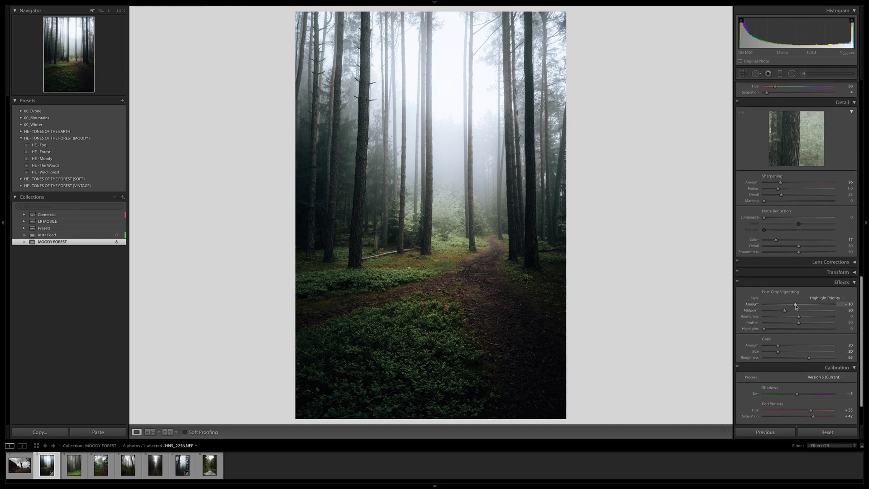
{"action": "scroll", "coordinate": [795, 306], "scroll_direction": "down", "scroll_amount": 2}
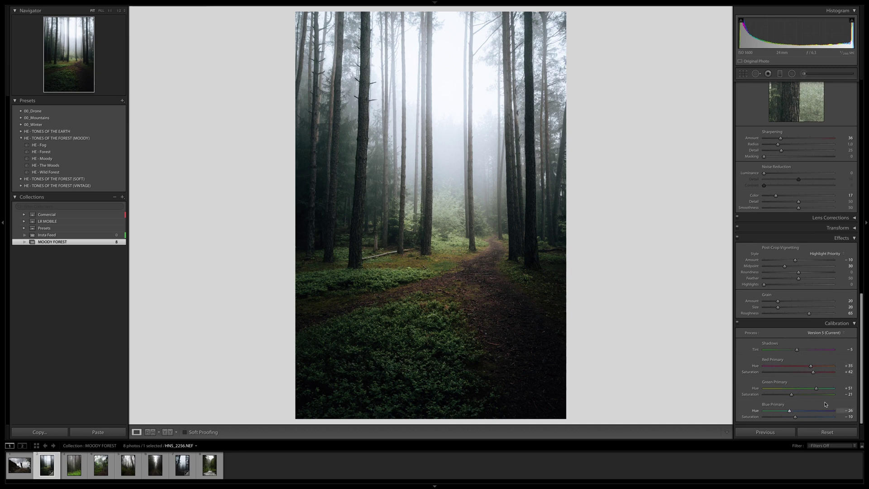
{"action": "scroll", "coordinate": [795, 204], "scroll_direction": "up", "scroll_amount": 15}
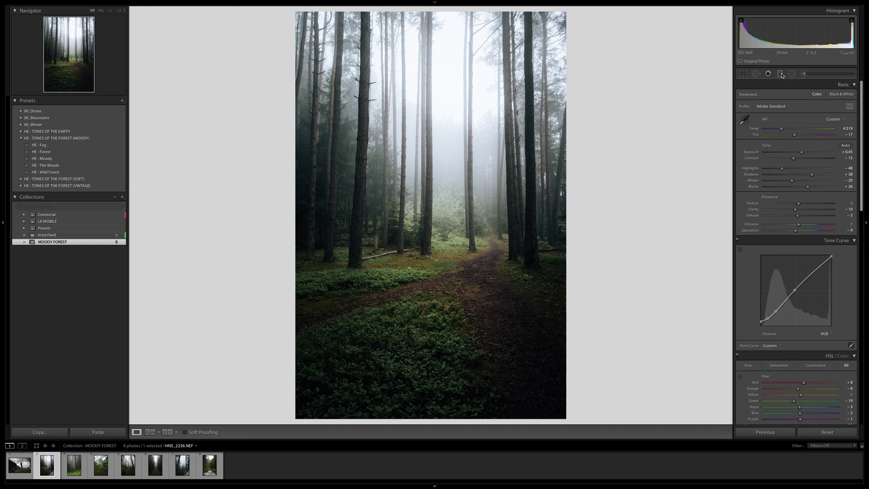
- Add a graduated filter up from the bottom with Exposure -0.32 and Saturation -10
{"action": "left_click", "coordinate": [781, 74]}
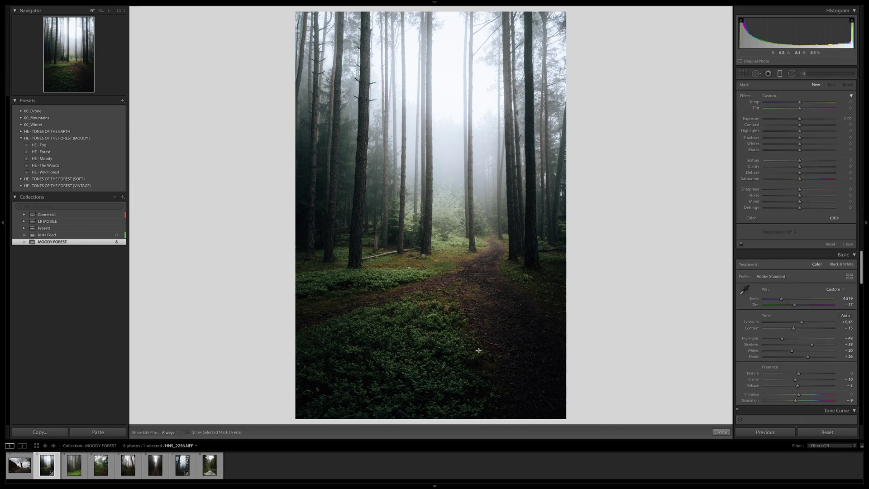
{"action": "left_click_drag", "start_coordinate": [436, 392], "coordinate": [438, 268]}
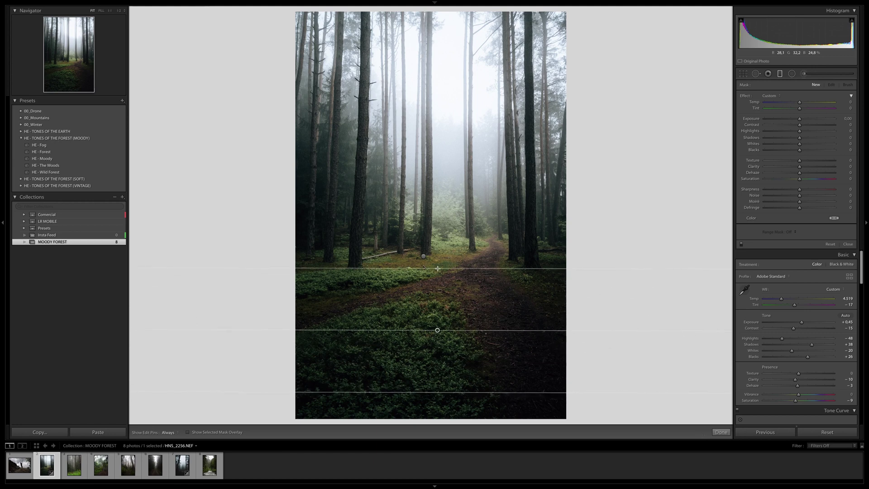
{"action": "mouse_move", "coordinate": [438, 330]}
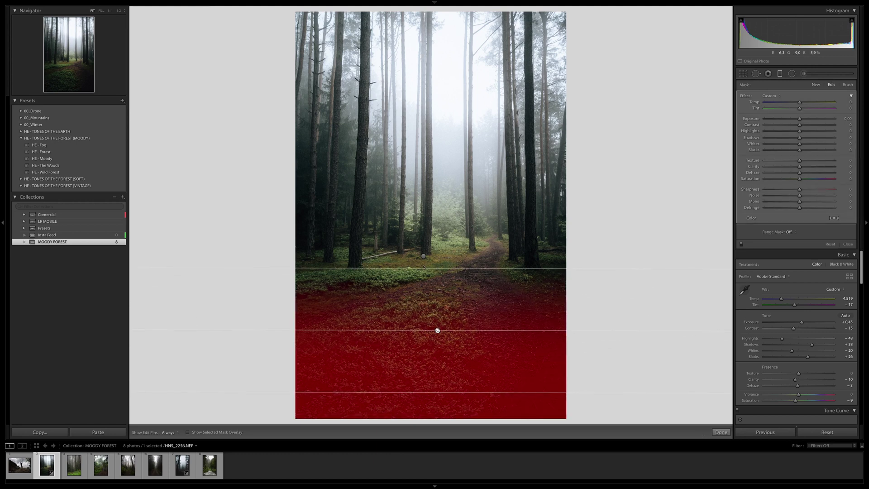
{"action": "left_click_drag", "start_coordinate": [800, 121], "coordinate": [797, 123]}
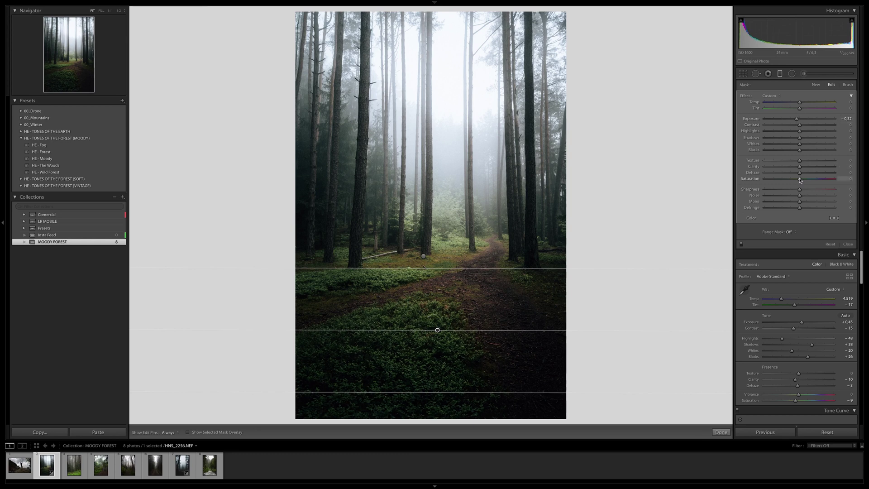
{"action": "left_click_drag", "start_coordinate": [799, 180], "coordinate": [797, 181]}
- Add a second graduated filter down from the top with Exposure +0.19
{"action": "key", "text": "Escape"}
{"action": "left_click_drag", "start_coordinate": [459, 49], "coordinate": [445, 175]}
{"action": "left_click_drag", "start_coordinate": [799, 118], "coordinate": [801, 120]}
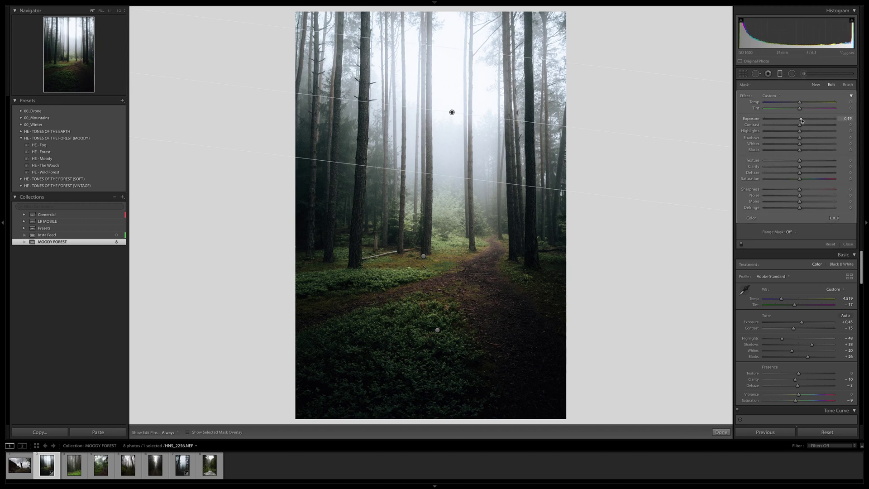
{"action": "left_click", "coordinate": [780, 73]}
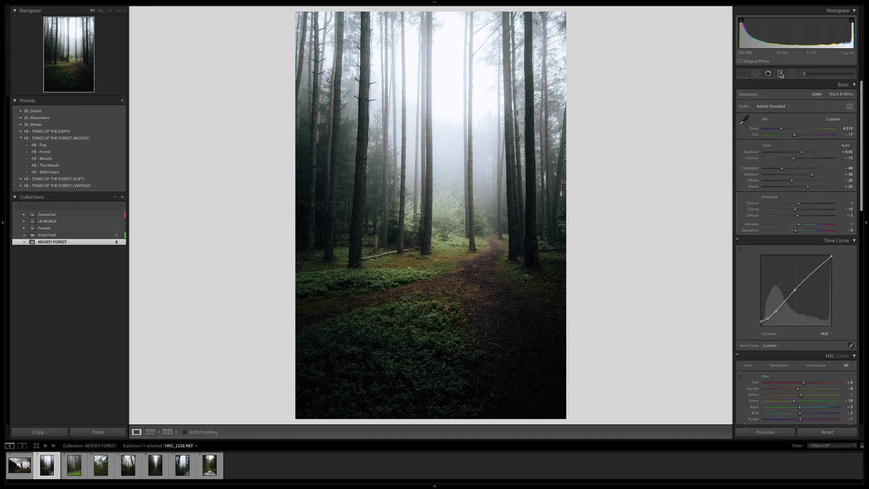